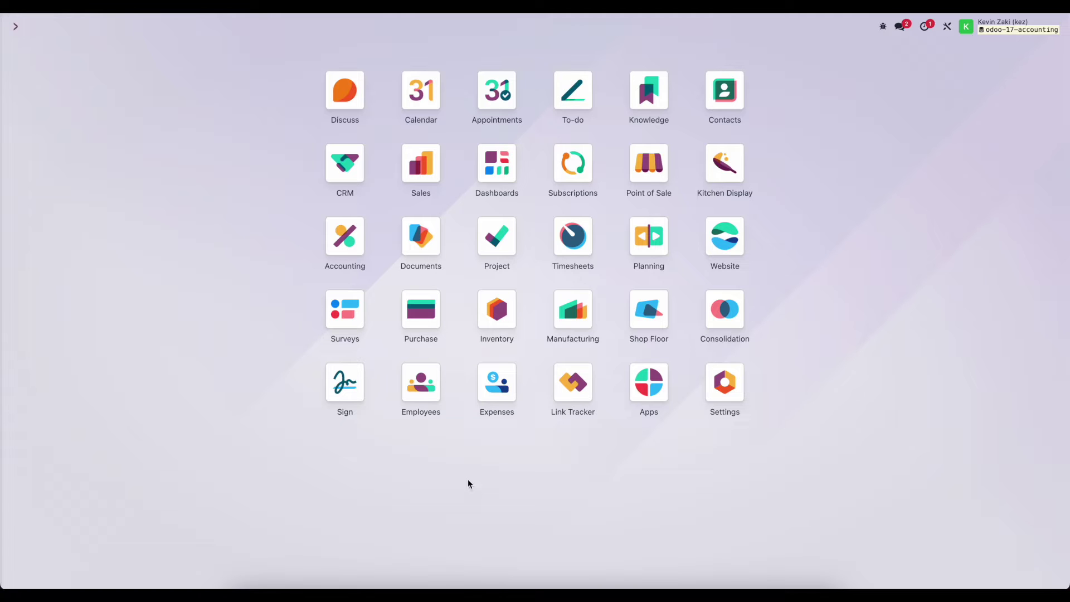
Step: Open the Accounting settings page and scroll to the Taxes, Currencies and Customer Invoices sections
click(344, 243)
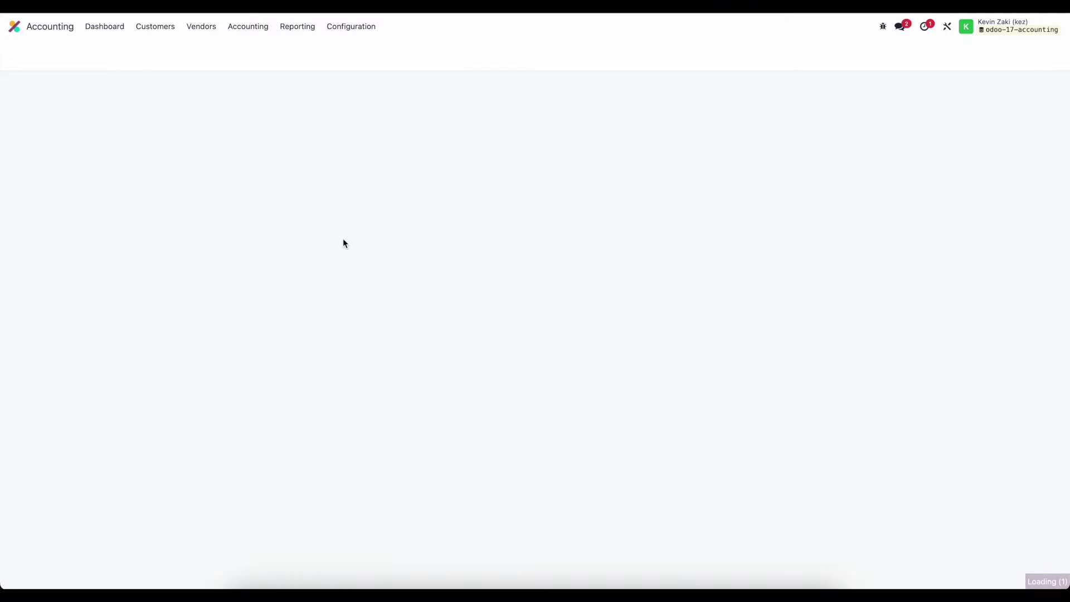
click(359, 28)
click(361, 48)
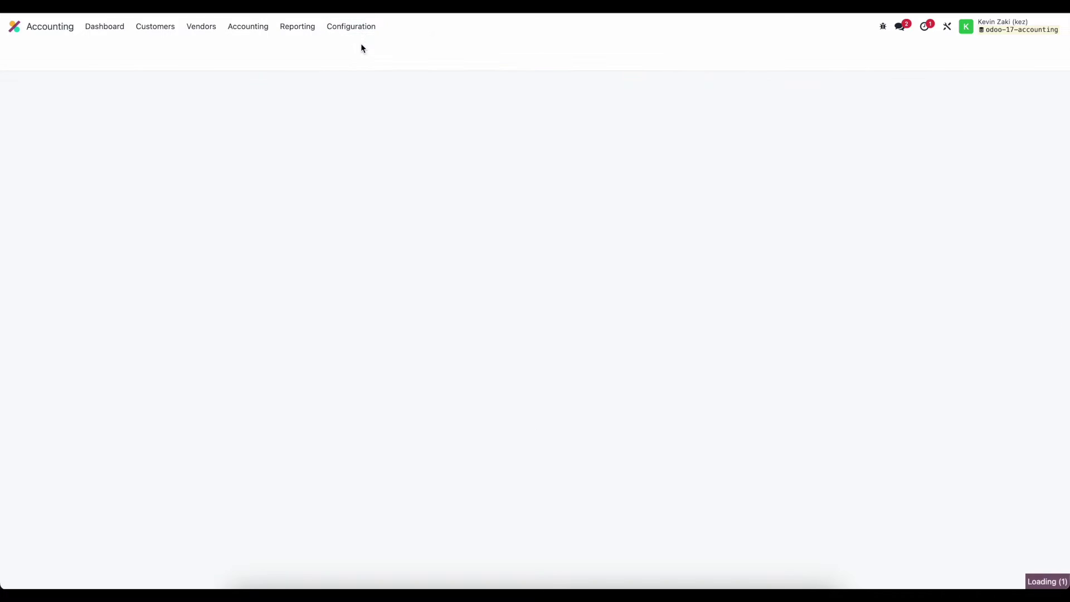
scroll(360, 316, down, 3)
scroll(360, 316, down, 20)
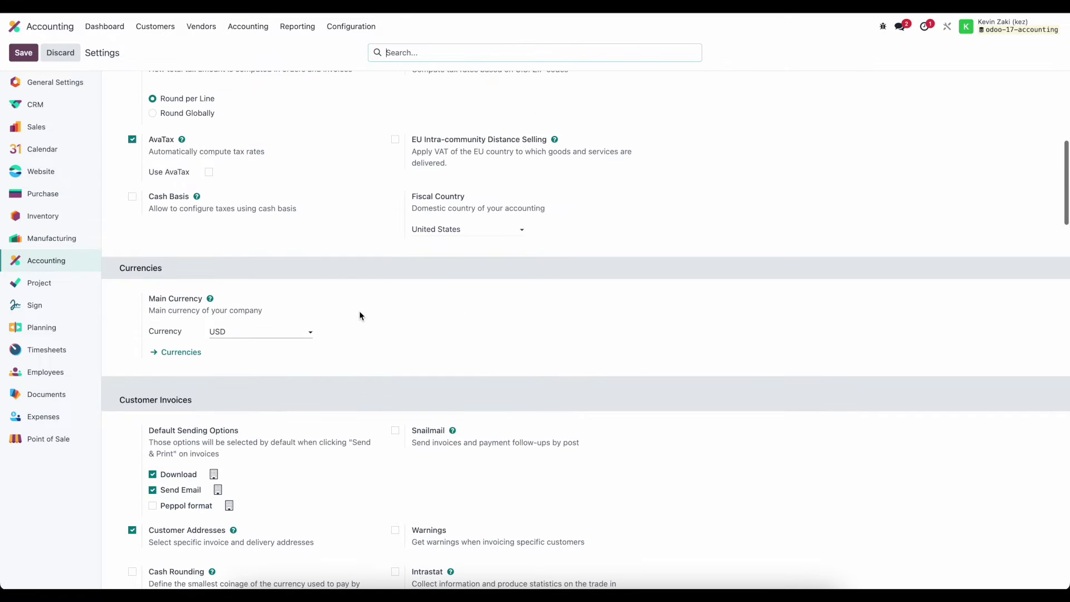
scroll(359, 316, down, 5)
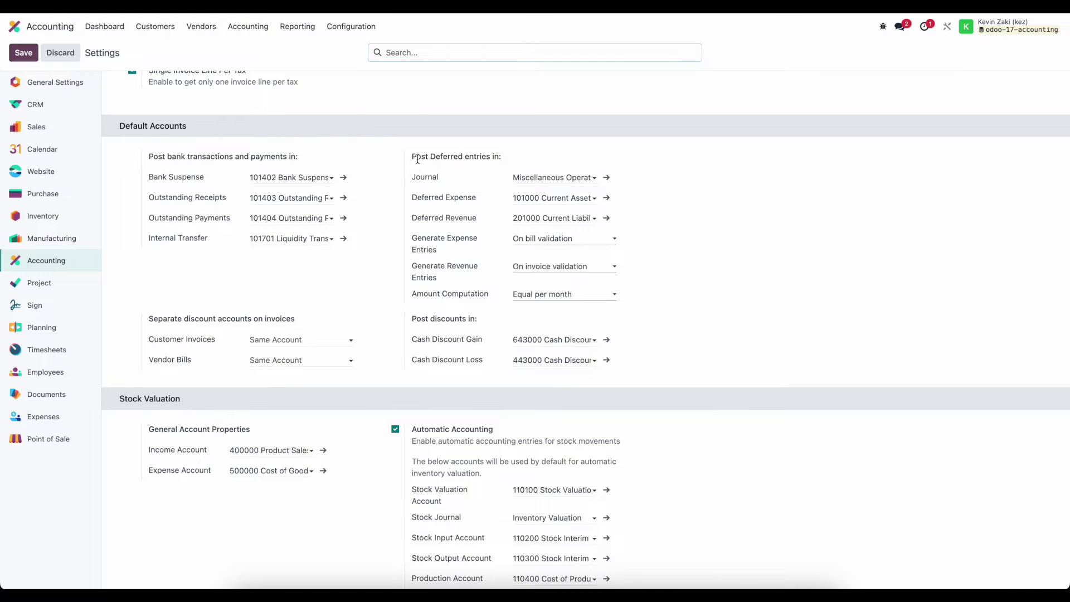
drag(412, 201, 480, 204)
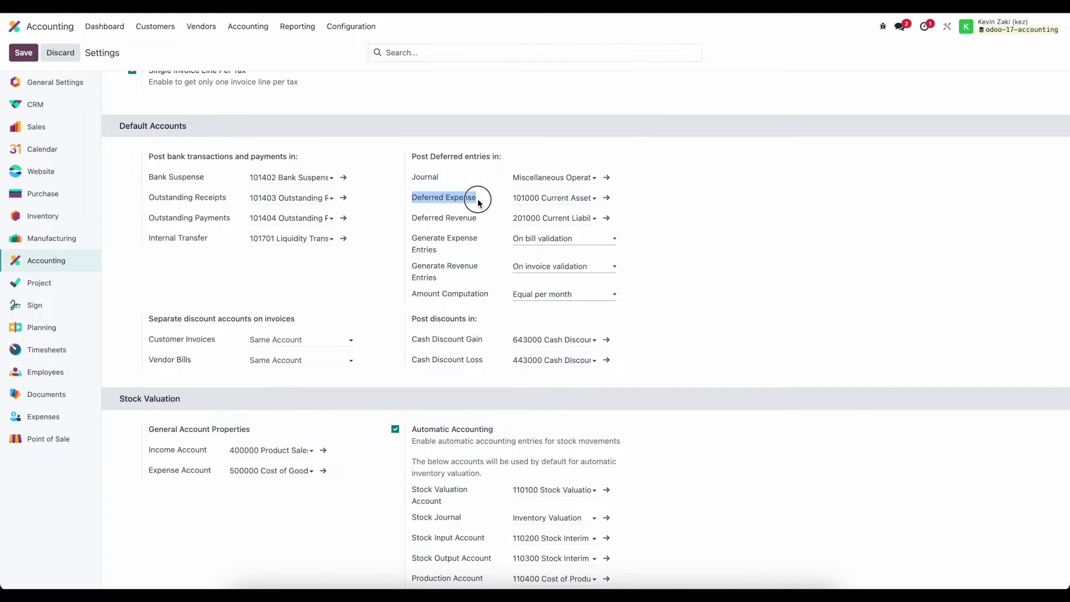
click(548, 199)
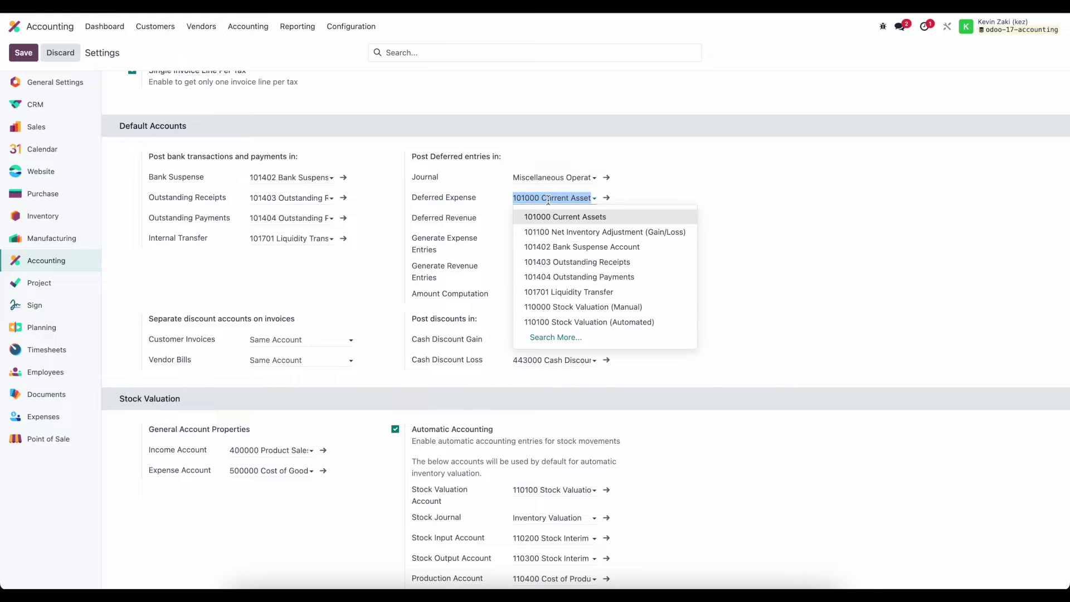
click(628, 191)
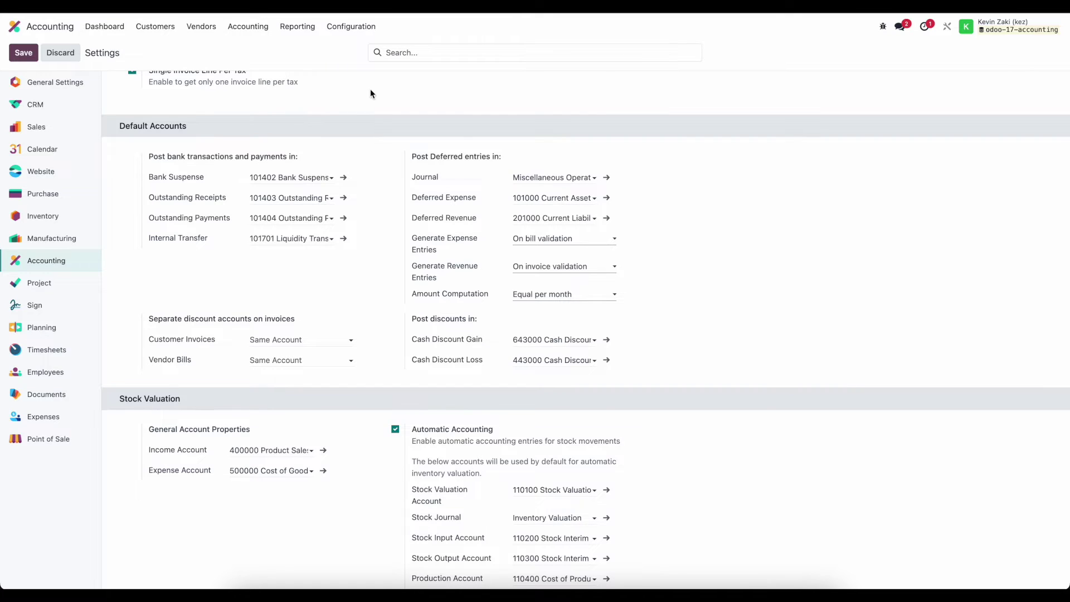
Step: Create a new vendor bill with Vendor 1 as the vendor
click(199, 27)
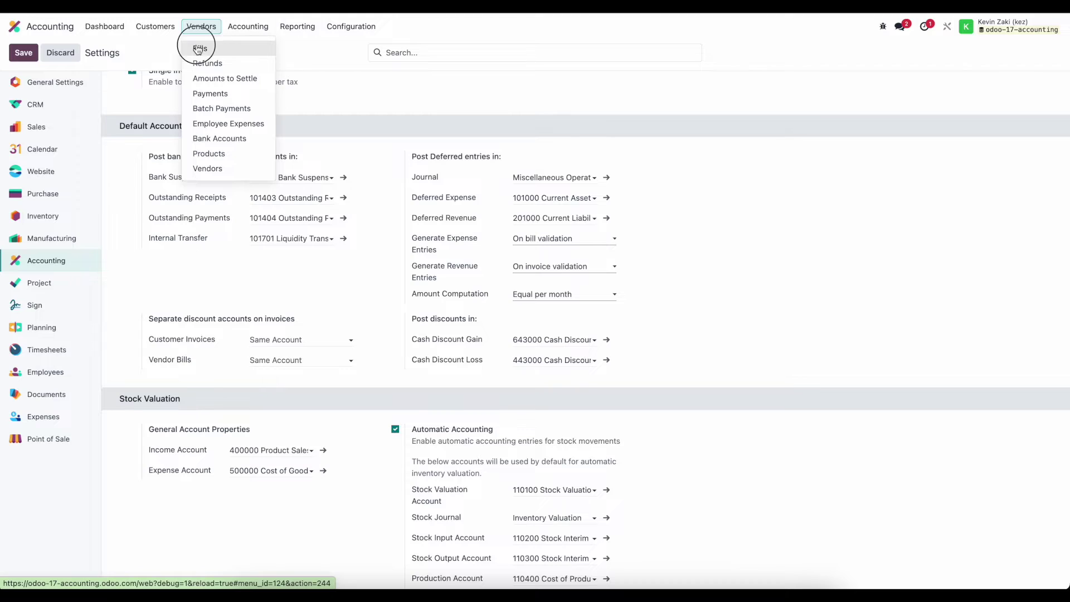
click(198, 49)
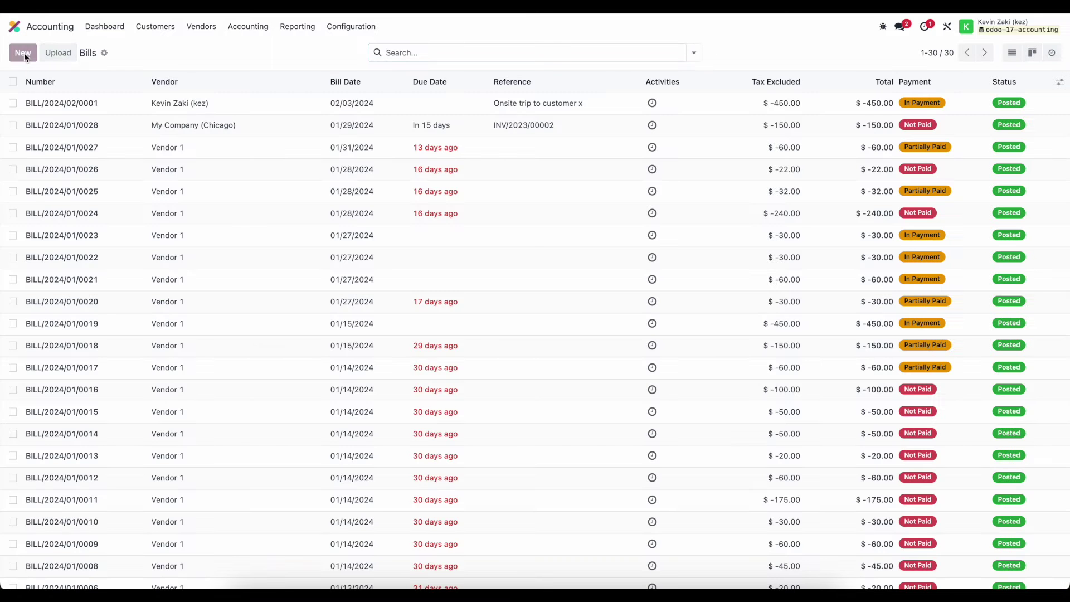
click(24, 53)
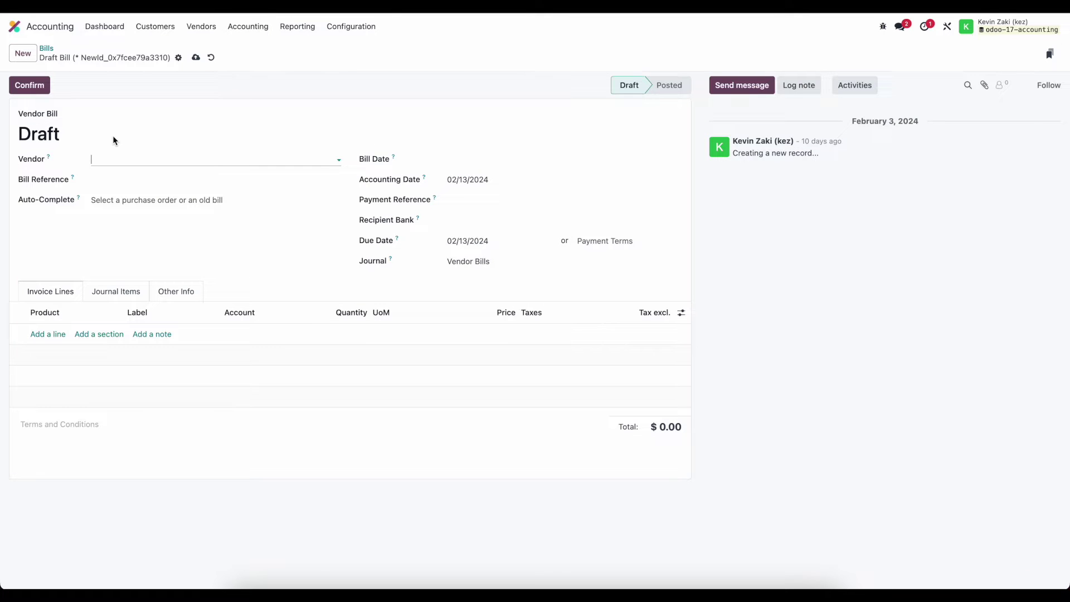
click(116, 161)
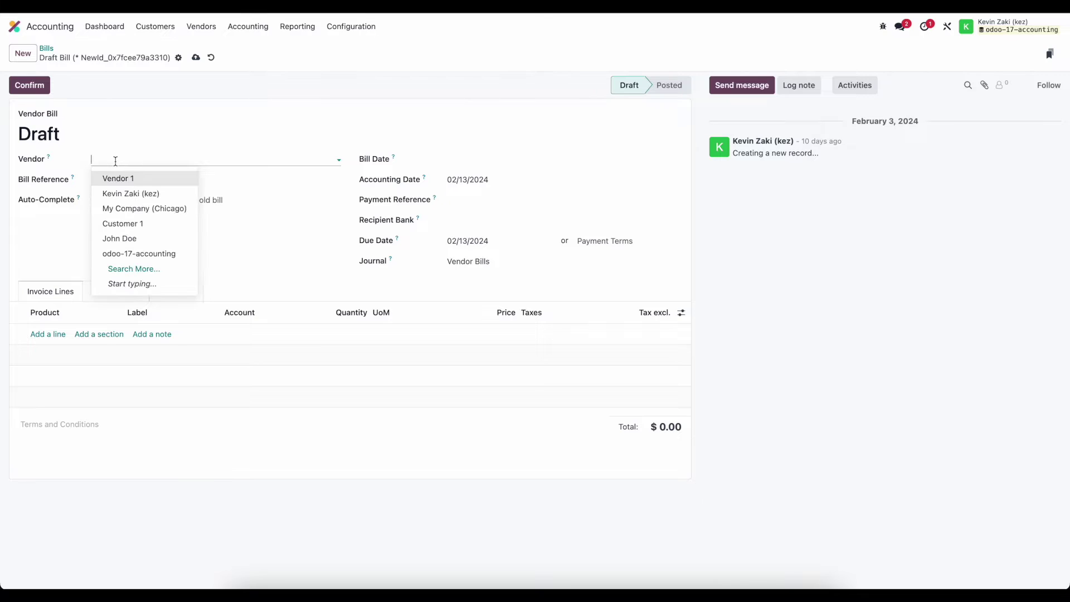
click(117, 177)
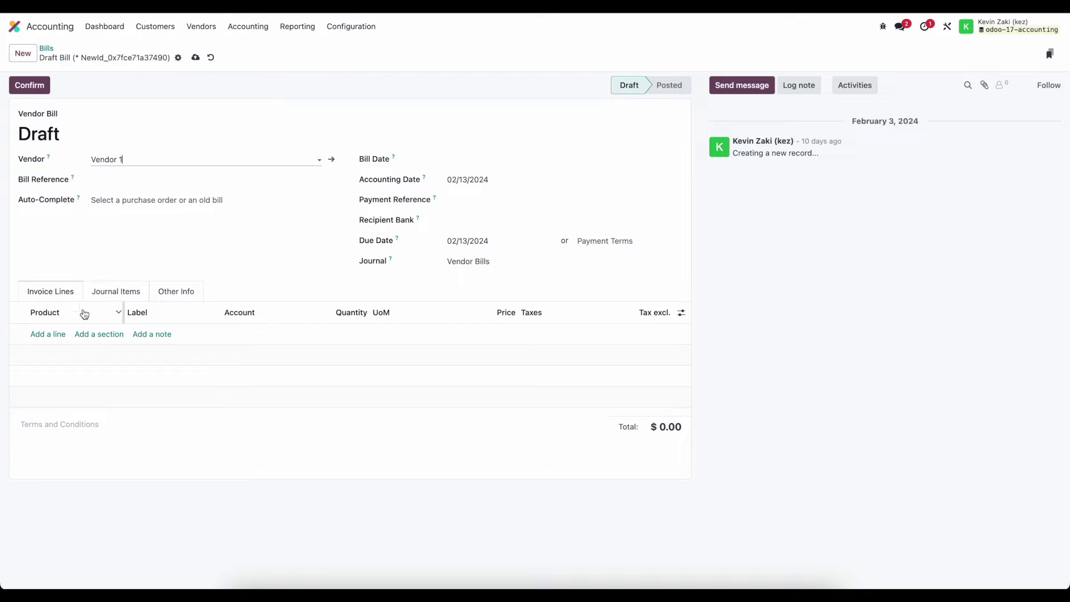
Step: Add an invoice line labelled 'Insurance' on account 600000 Expenses
click(51, 335)
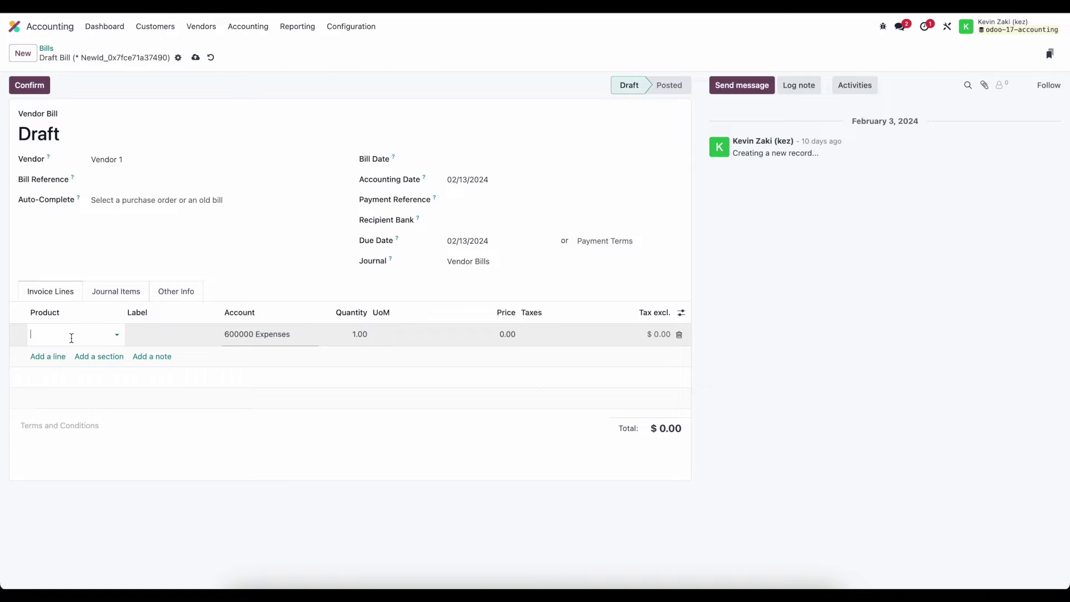
click(167, 334)
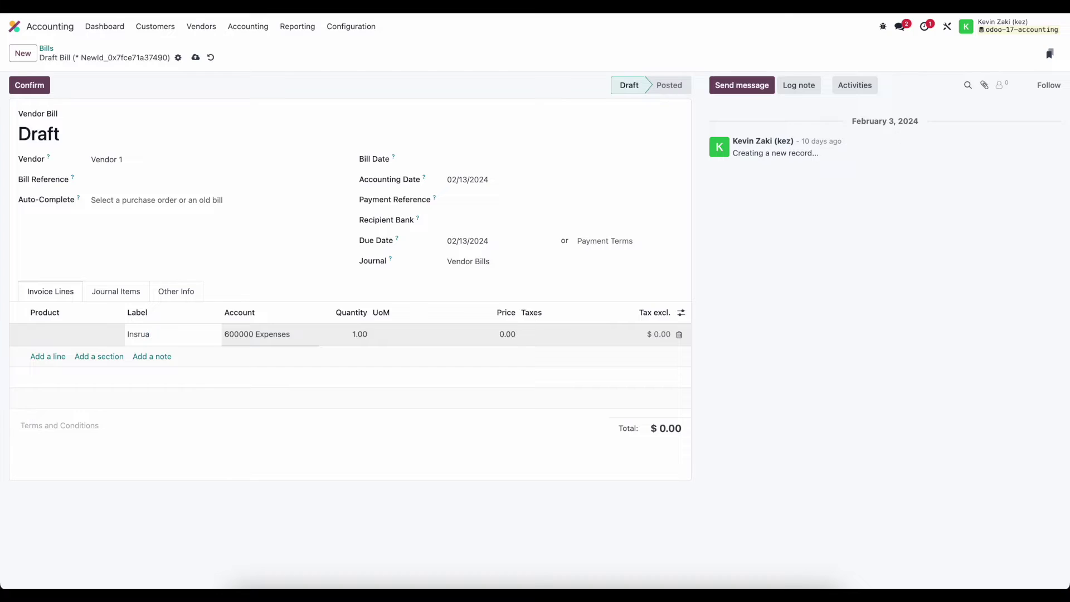
text(Insurance)
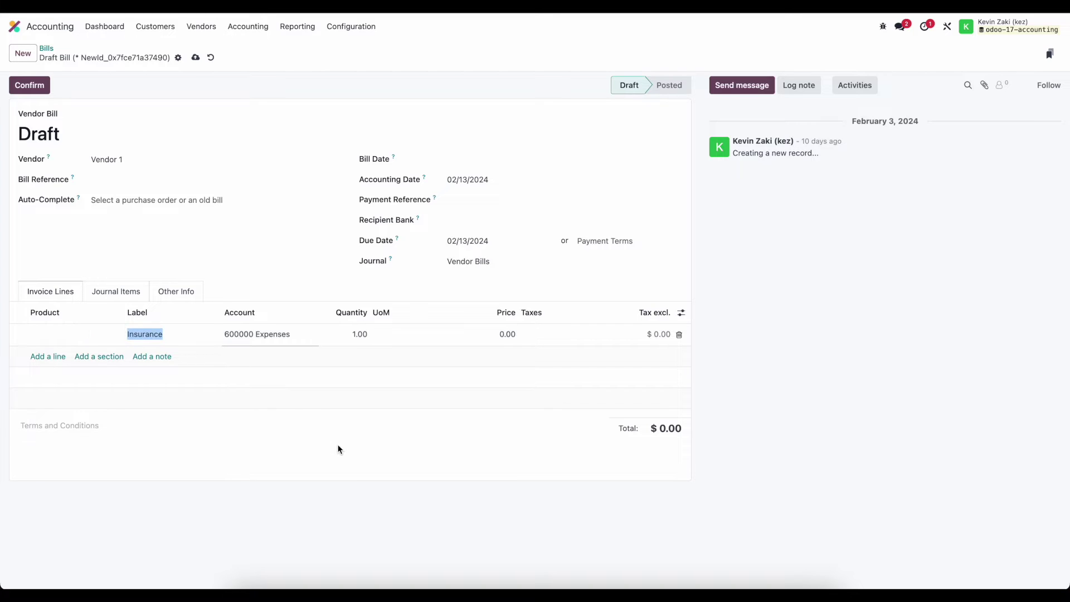
click(229, 350)
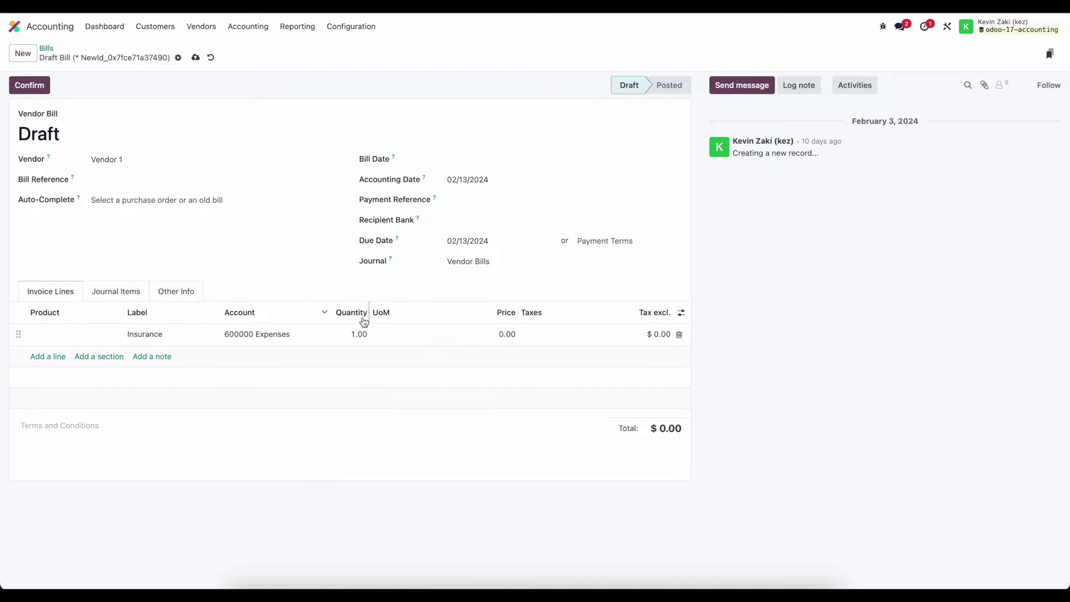
Step: Price the Insurance line at 10,000.00
click(494, 343)
text(10000)
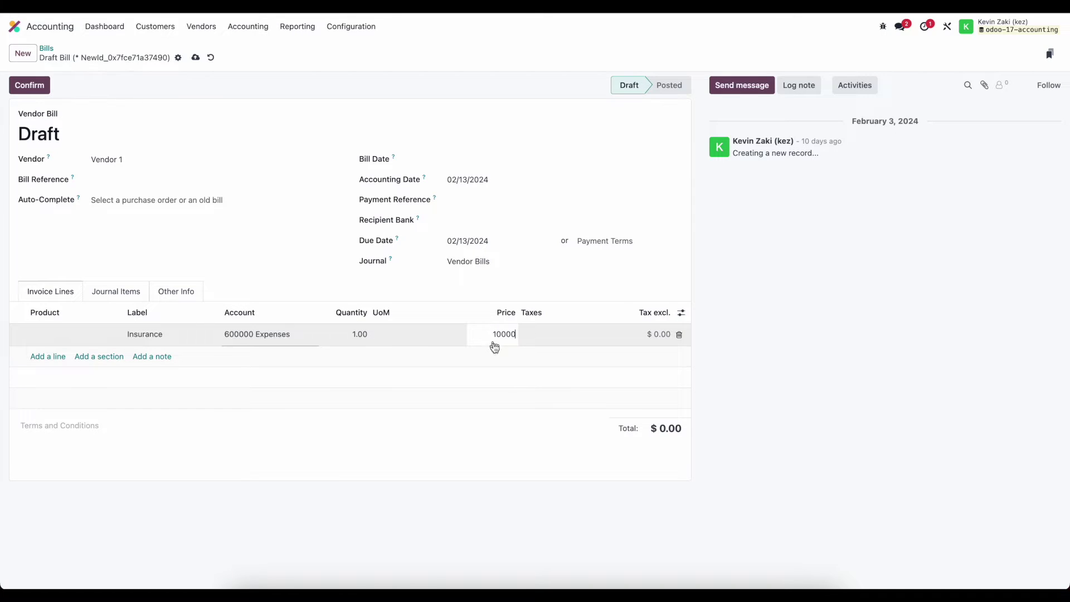
click(496, 354)
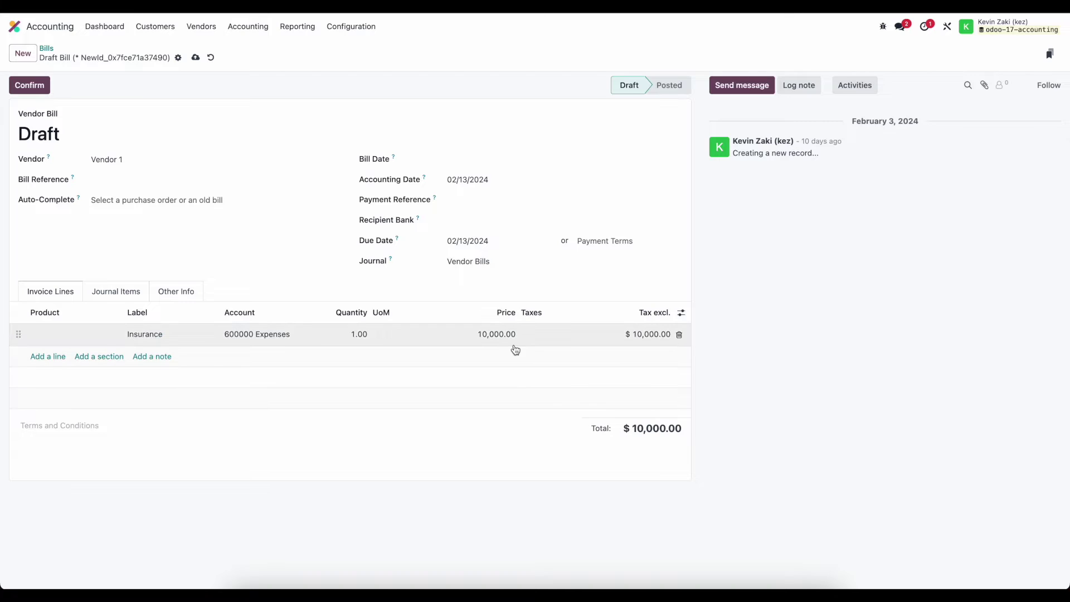
Step: Set both the Bill Date and Accounting Date to 02/01/2024
click(484, 159)
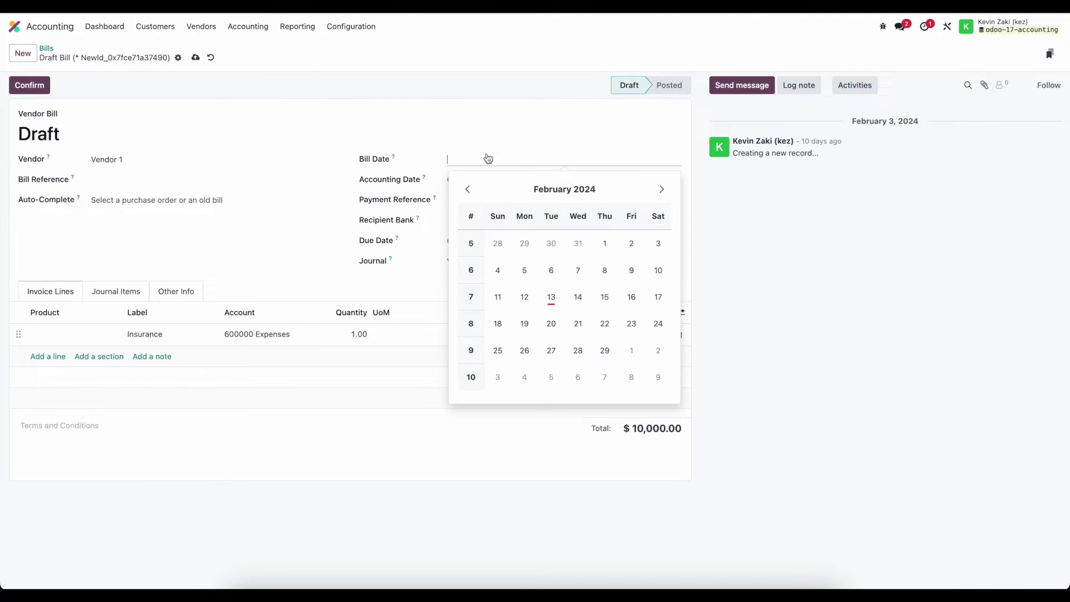
click(604, 249)
click(464, 180)
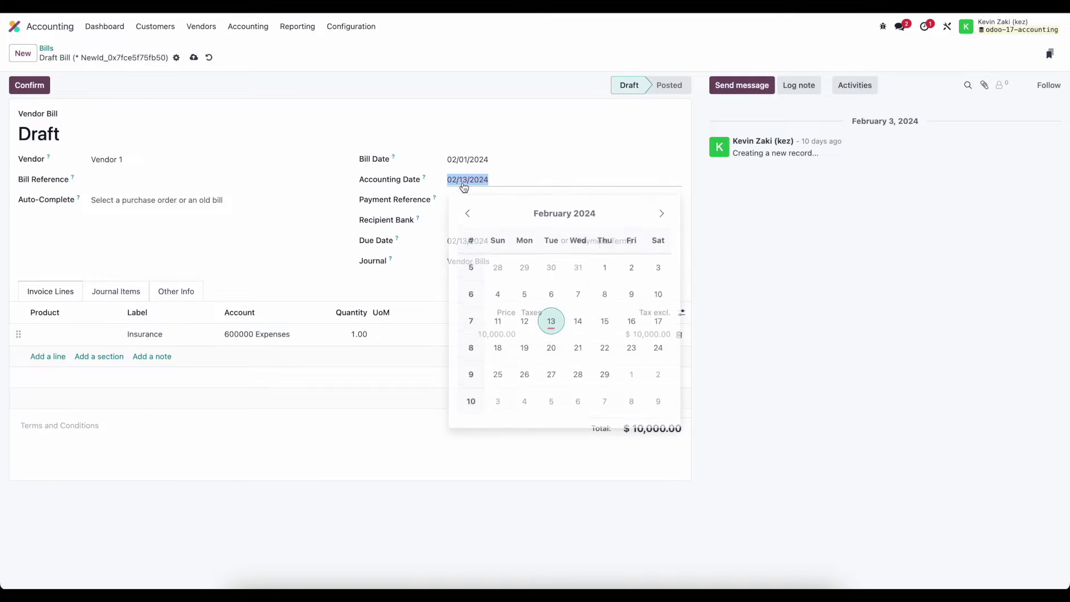
click(603, 270)
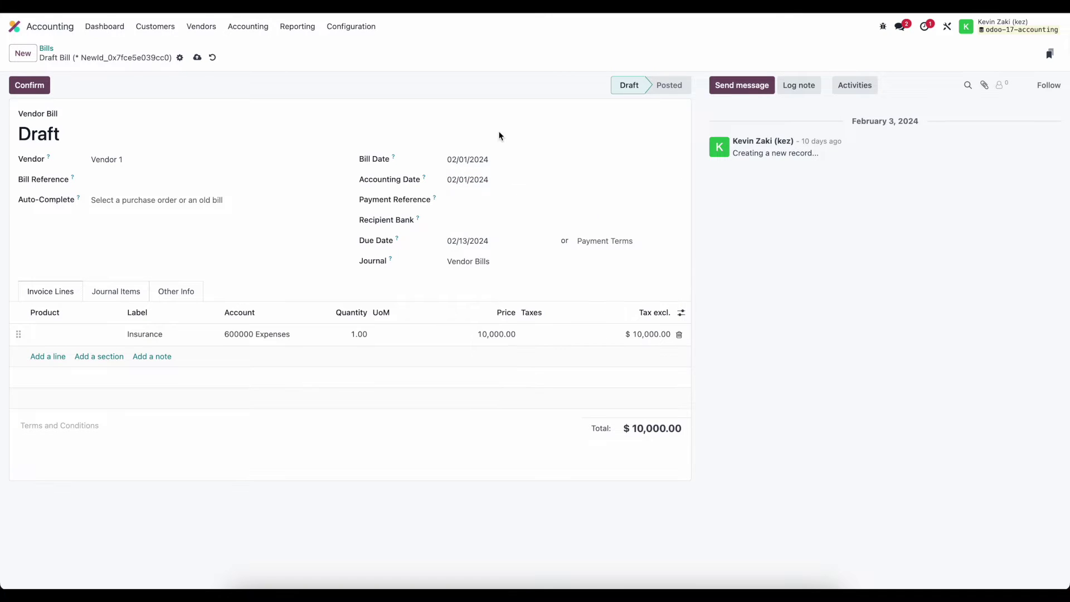
Step: Show the optional Start Date and End Date columns on the invoice lines and widen Start Date
click(681, 313)
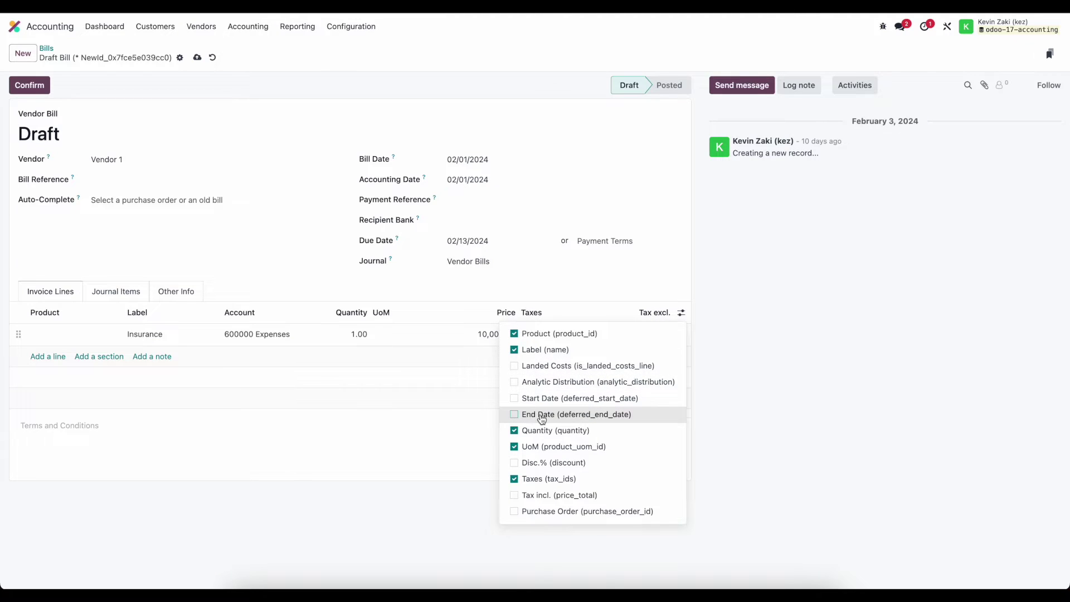
click(512, 398)
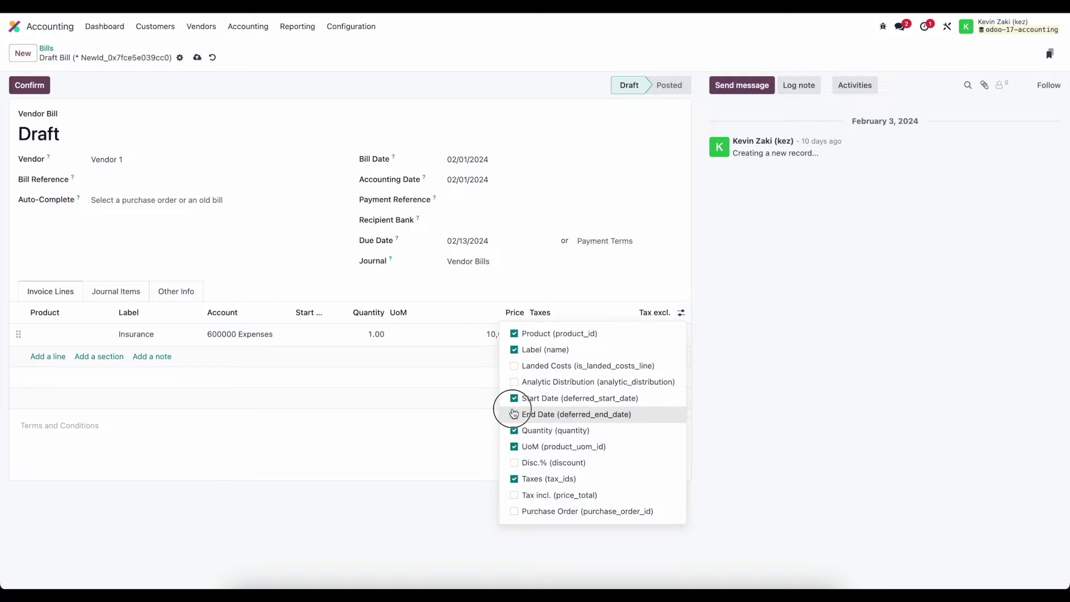
click(513, 413)
click(425, 425)
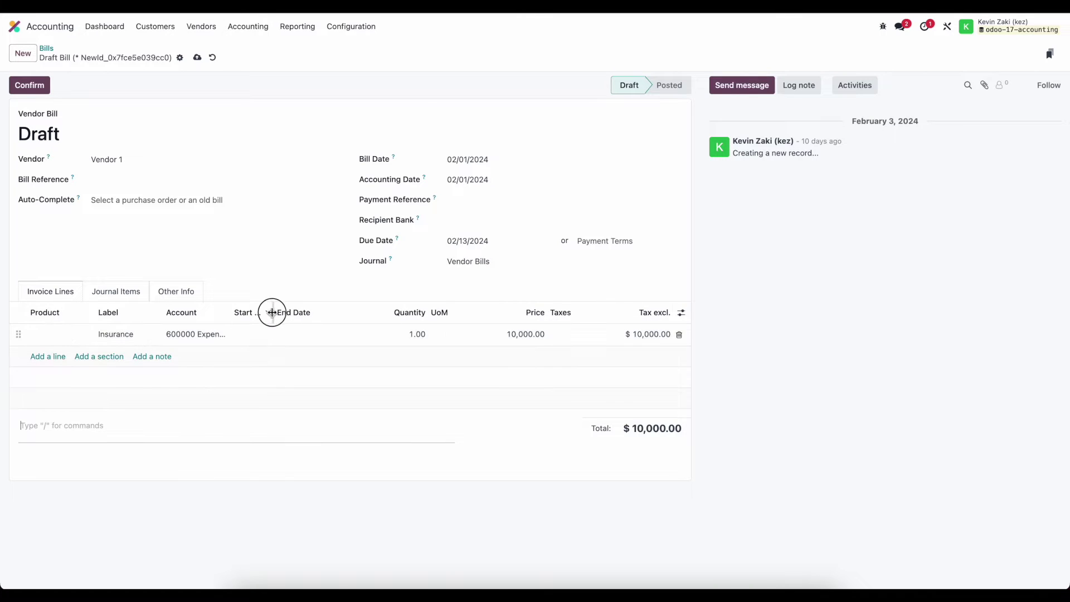
drag(272, 312, 295, 312)
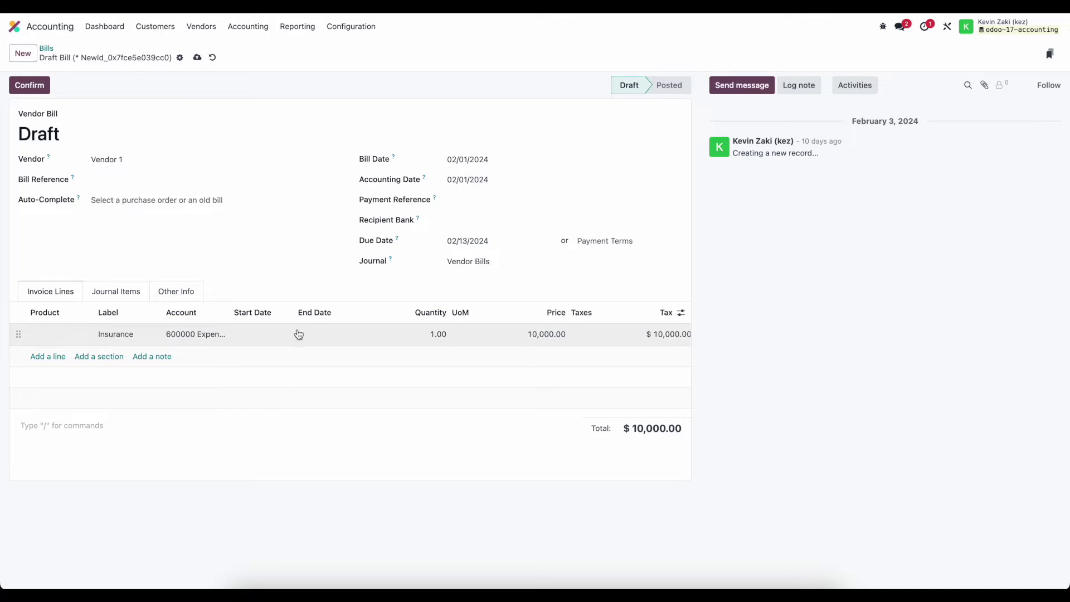
click(279, 335)
Step: Date the Insurance line 02/01/2024 to 12/31/2024, then save and post the bill
click(256, 335)
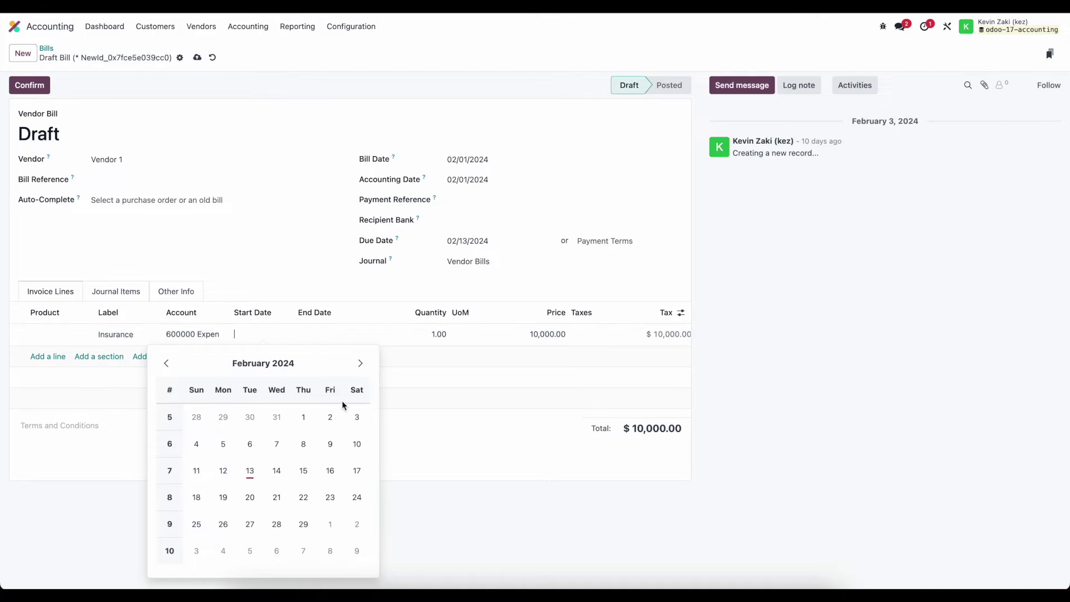
click(303, 416)
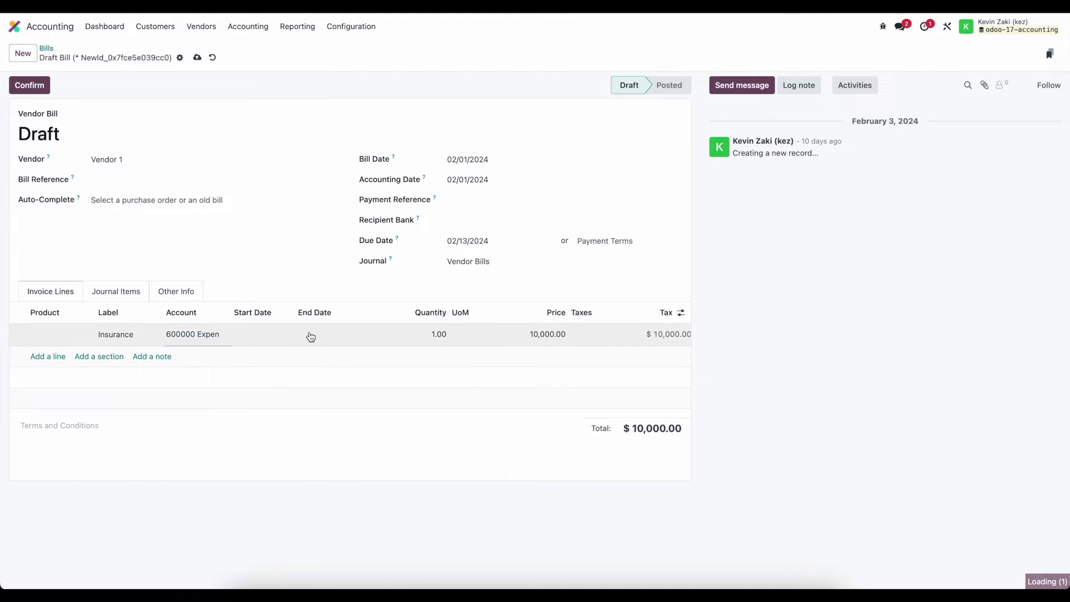
click(327, 336)
click(444, 364)
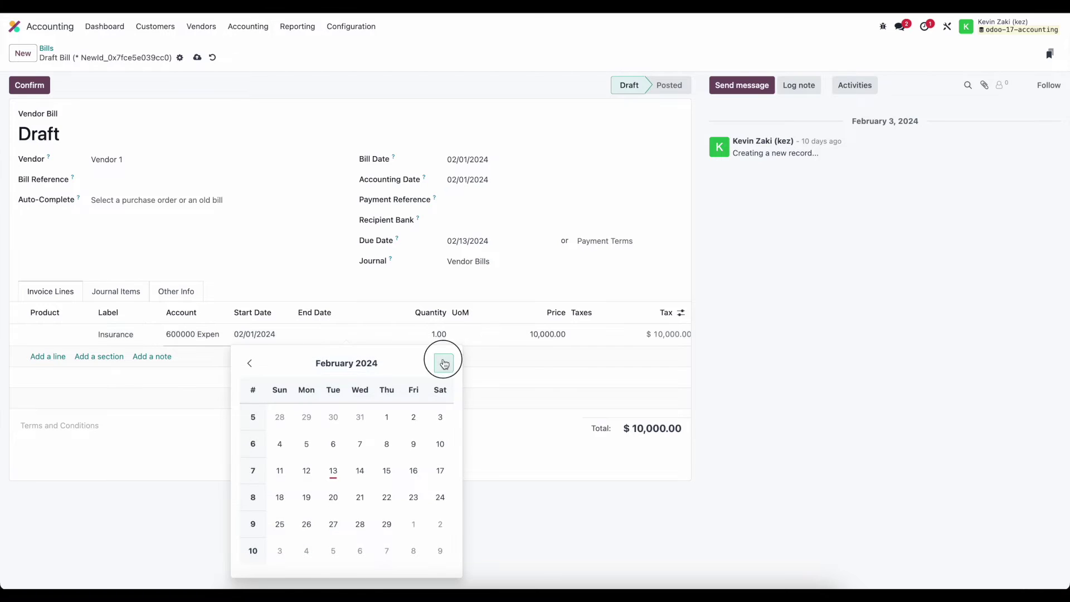
click(444, 363)
click(444, 363)
click(444, 364)
click(444, 363)
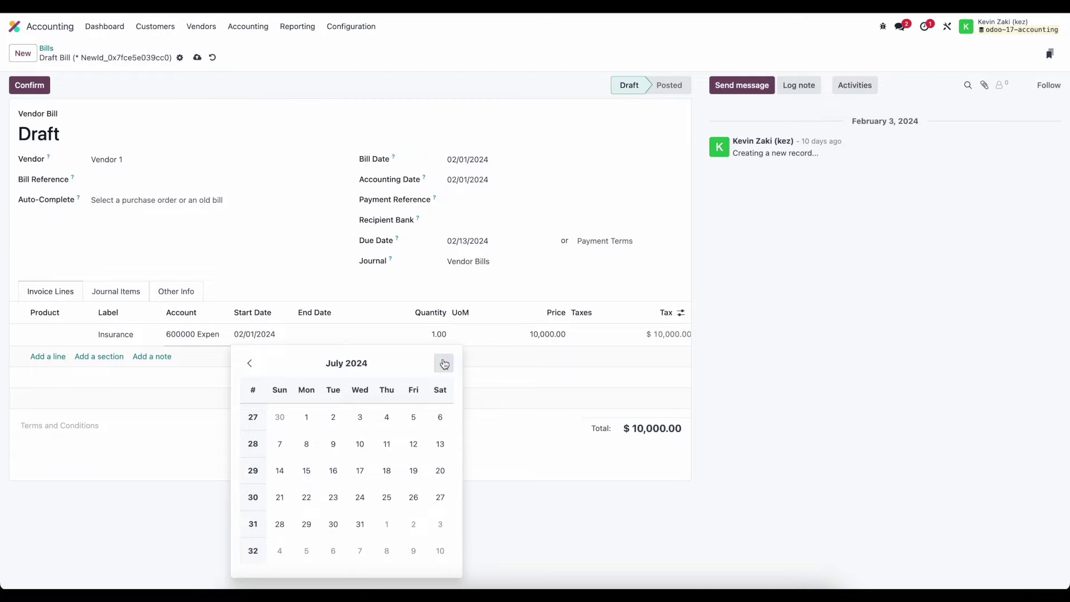
click(444, 363)
click(443, 363)
click(444, 363)
click(444, 363)
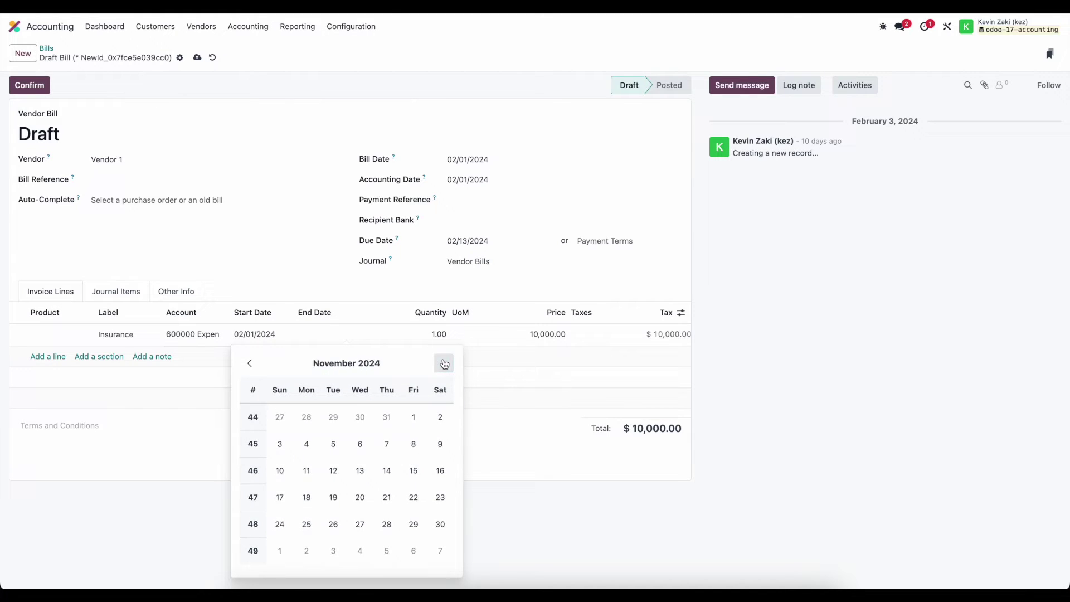
click(444, 364)
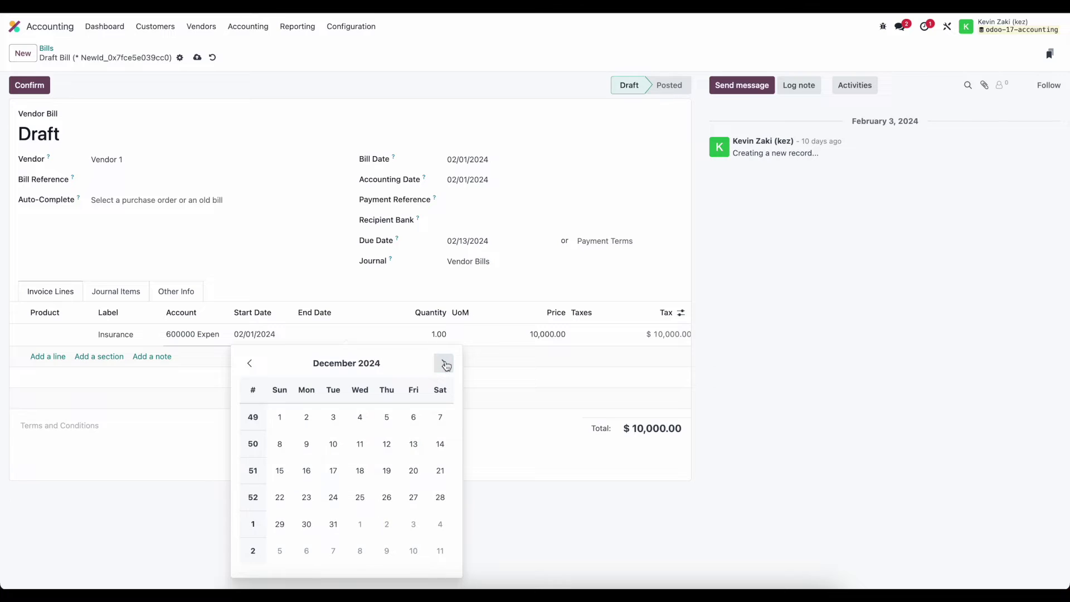
click(333, 524)
click(198, 58)
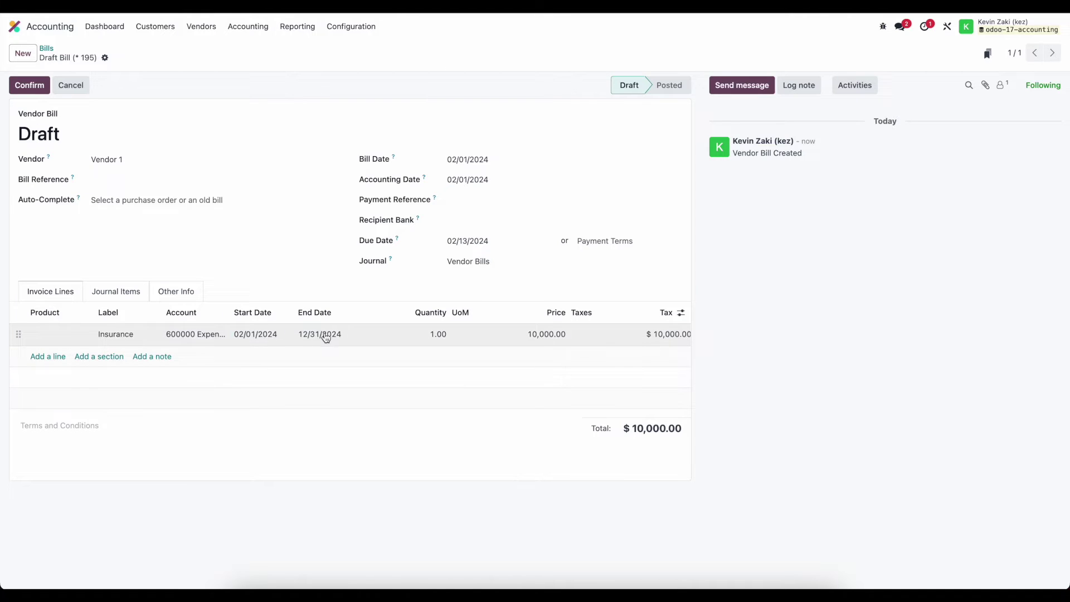
click(34, 85)
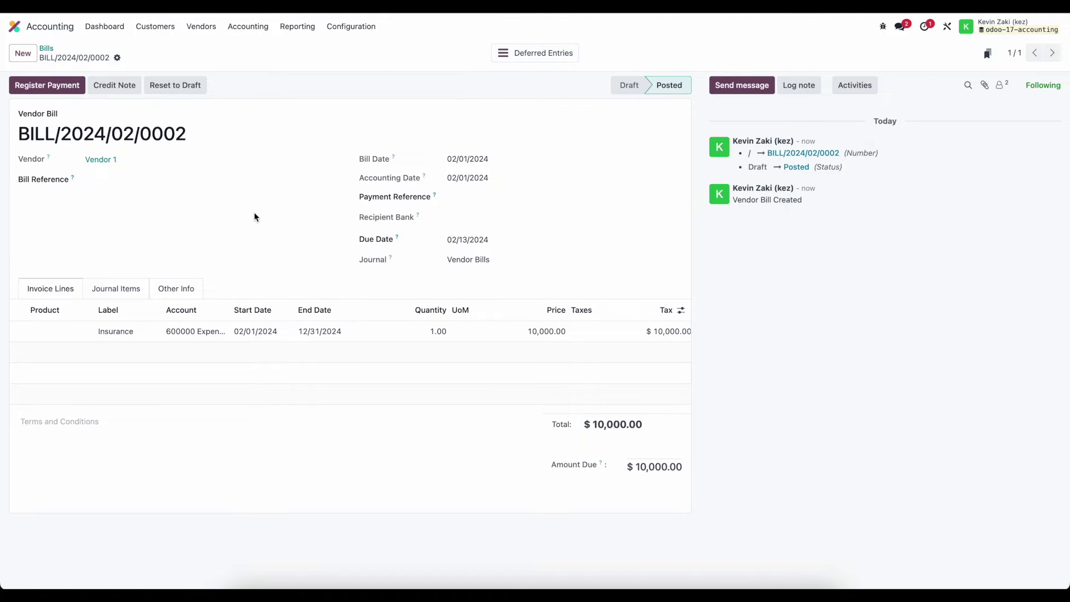
Step: Review the journal items of posted bill BILL/2024/02/0002 and open its Deferred Entries
click(109, 289)
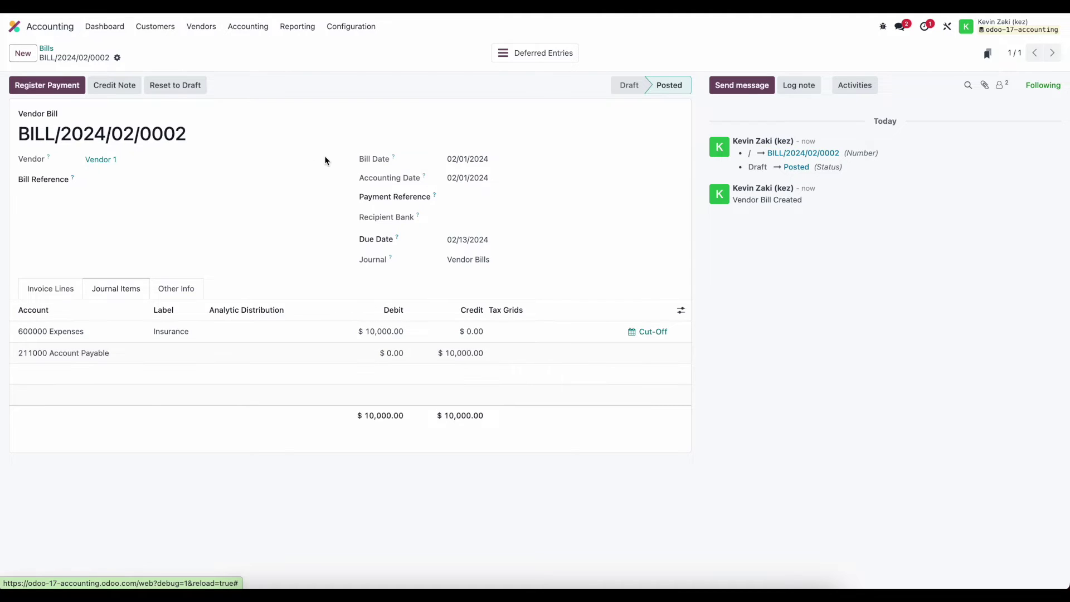
click(548, 59)
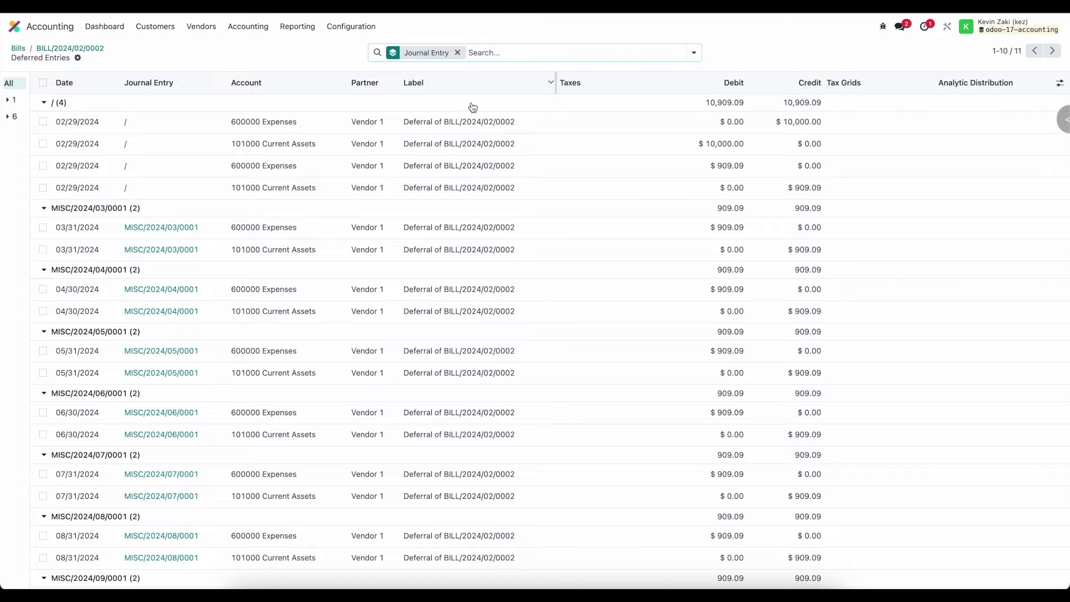
Step: Browse the deferred entries, page to the final December entry MISC/2024/12/0001 for 909.10, then return to the start
scroll(279, 244, down, 3)
scroll(279, 243, up, 3)
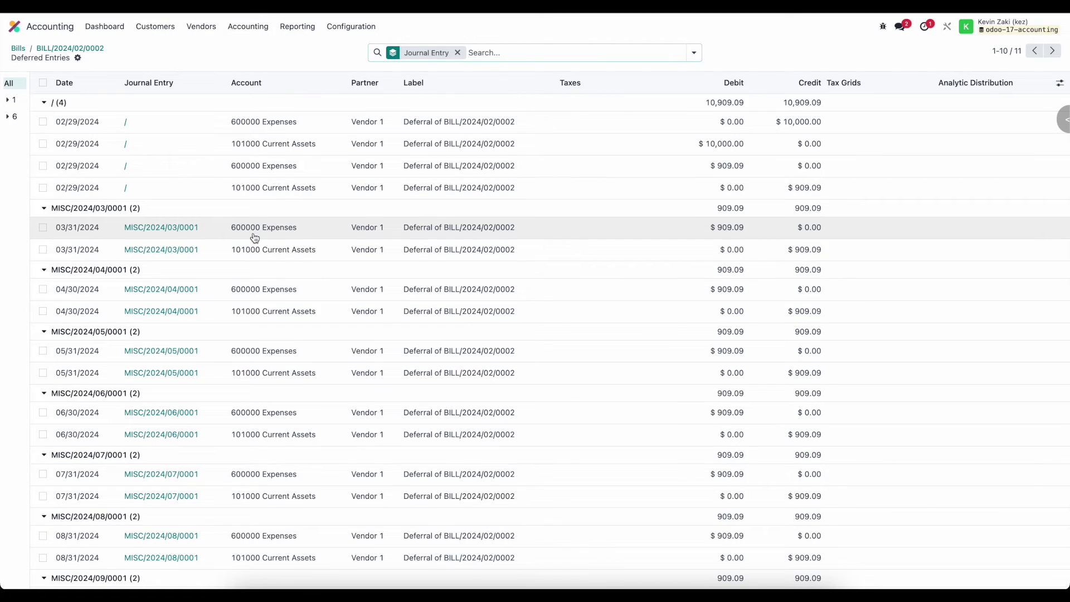
scroll(285, 262, down, 4)
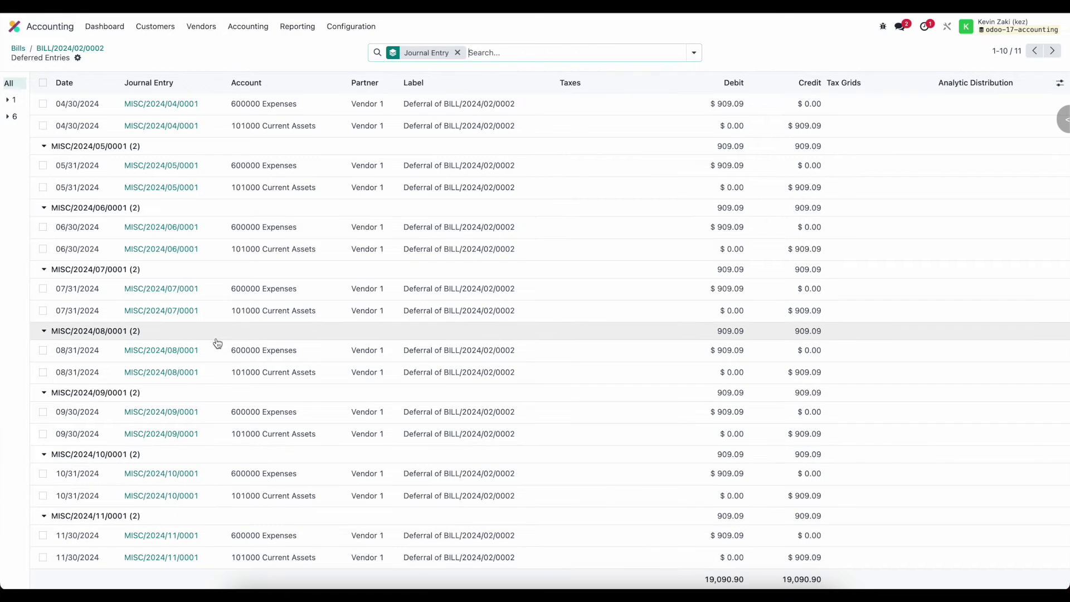
scroll(217, 343, up, 5)
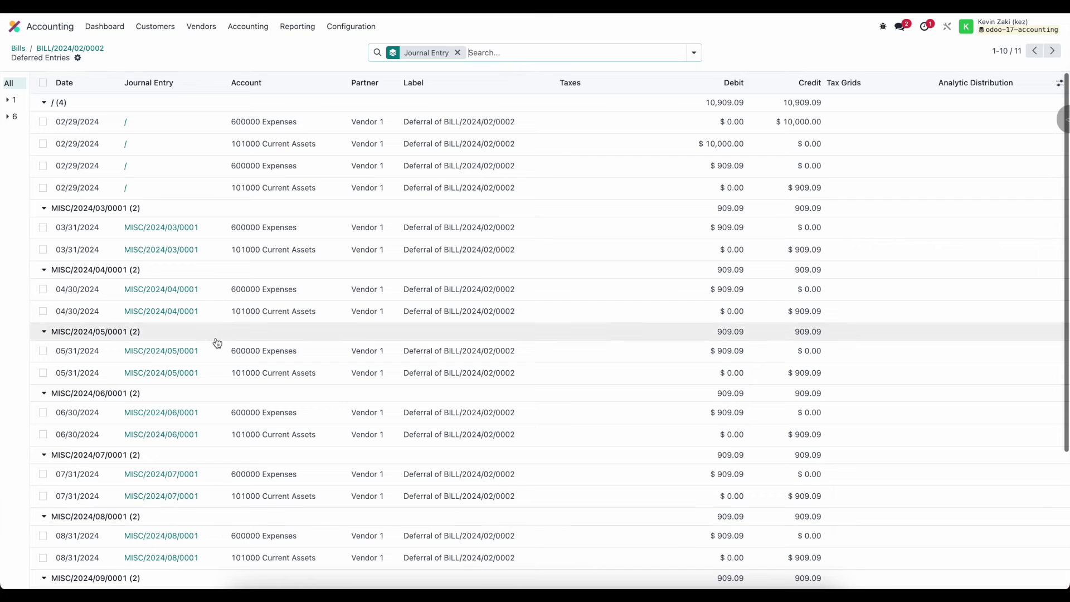
click(1052, 51)
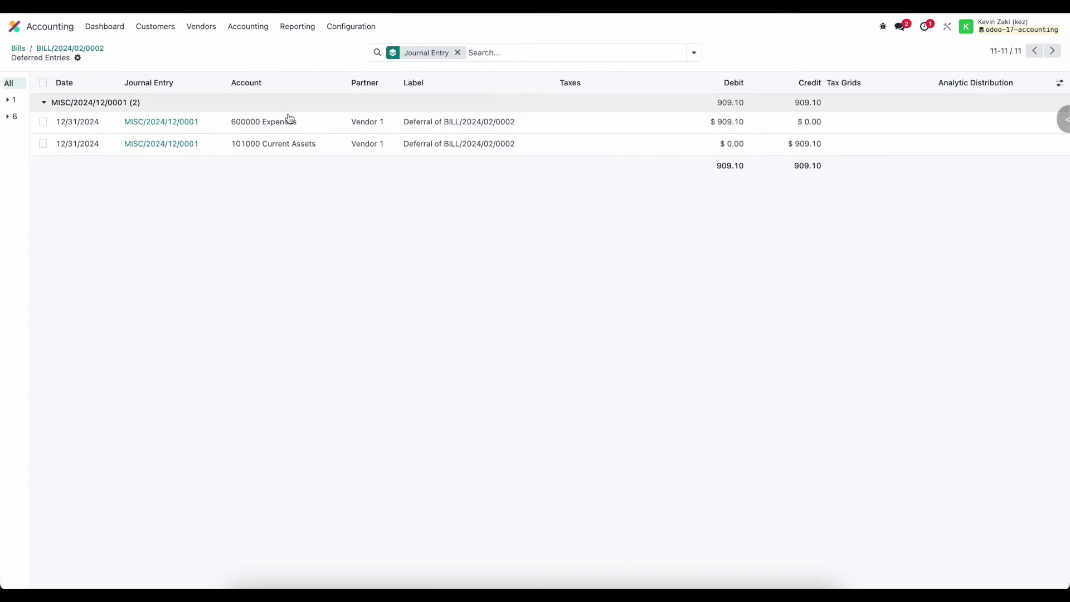
click(1034, 53)
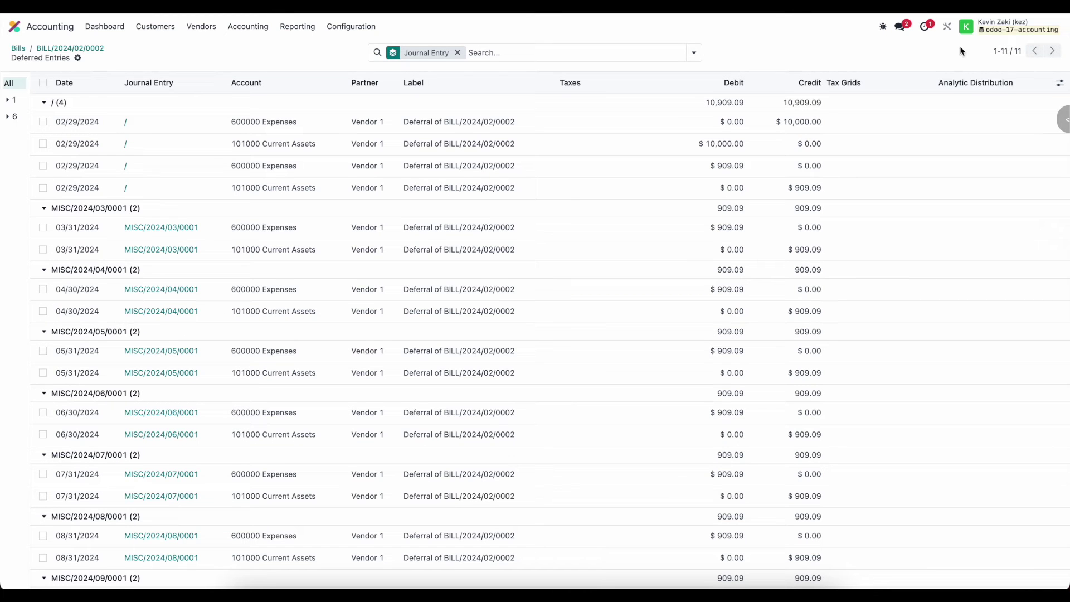
Step: Inspect the 02/29/2024 deferral line crediting 10,000.00, then open March entry MISC/2024/03/0001
scroll(451, 334, down, 4)
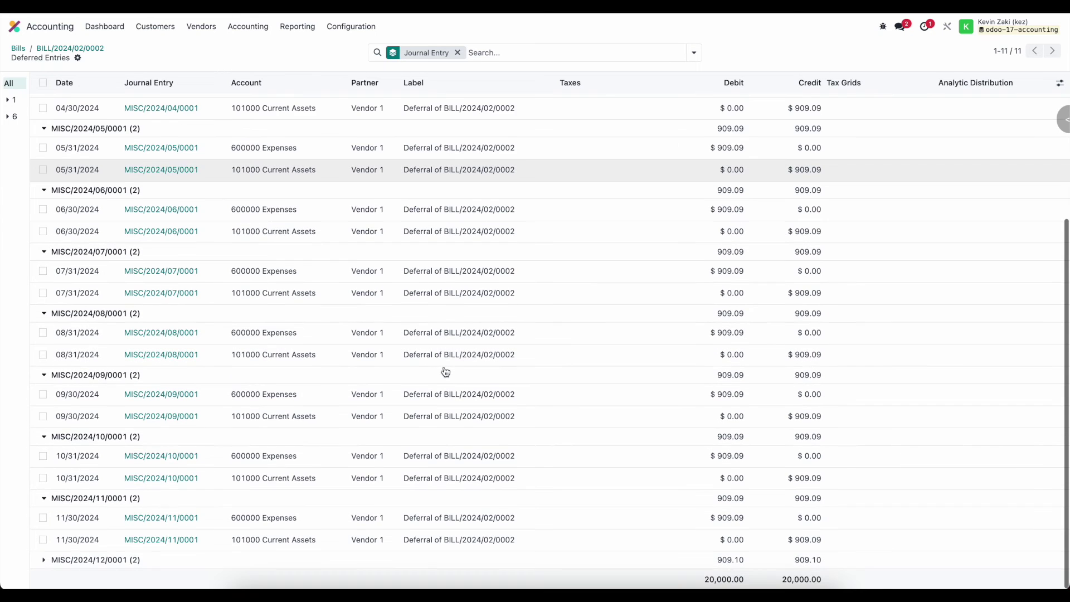
scroll(445, 372, up, 5)
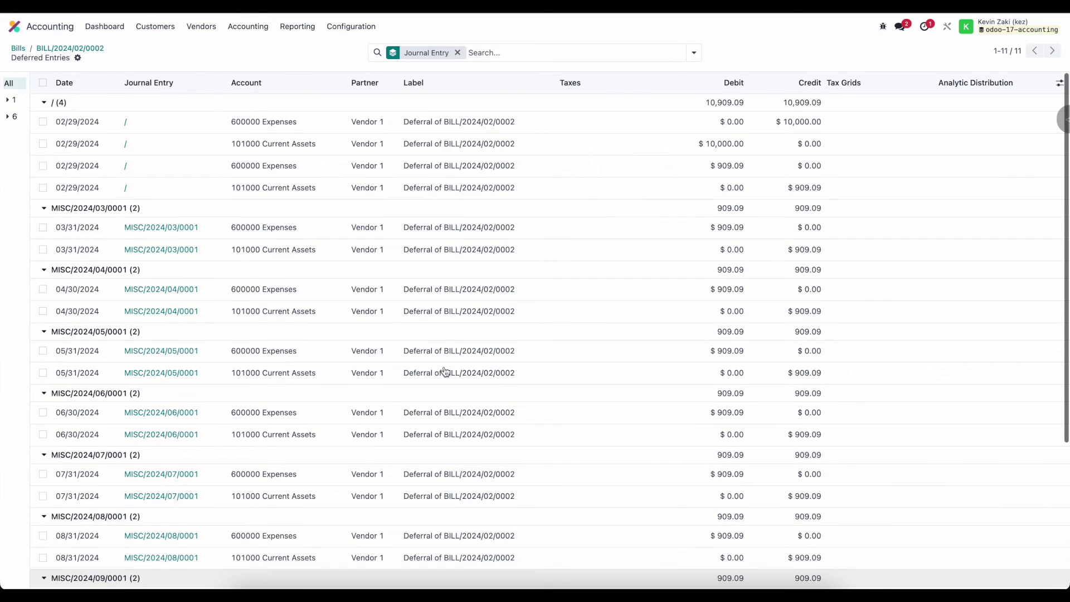
click(151, 123)
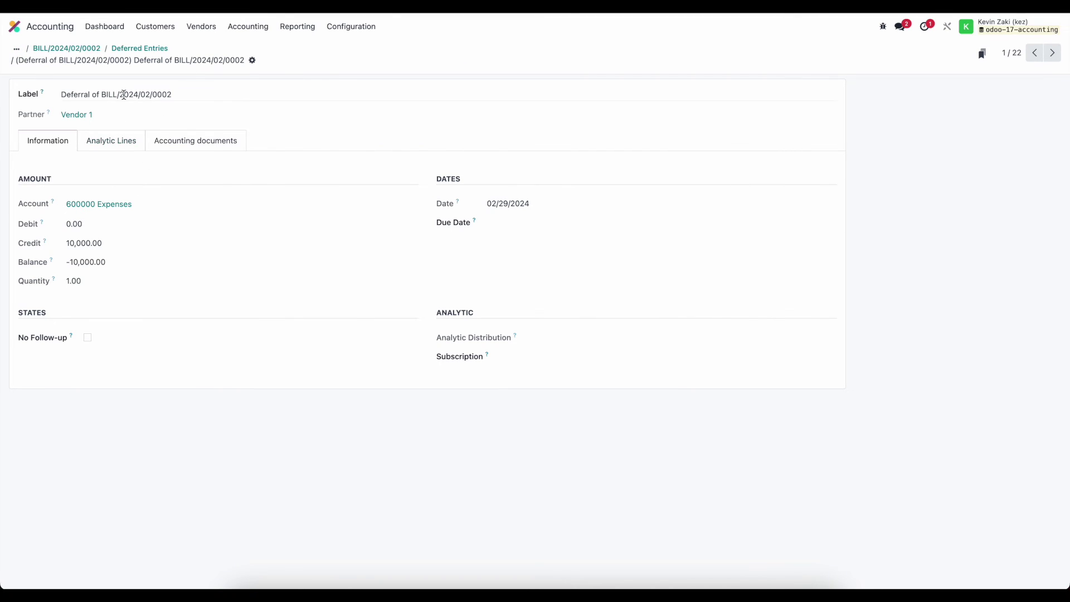
click(151, 49)
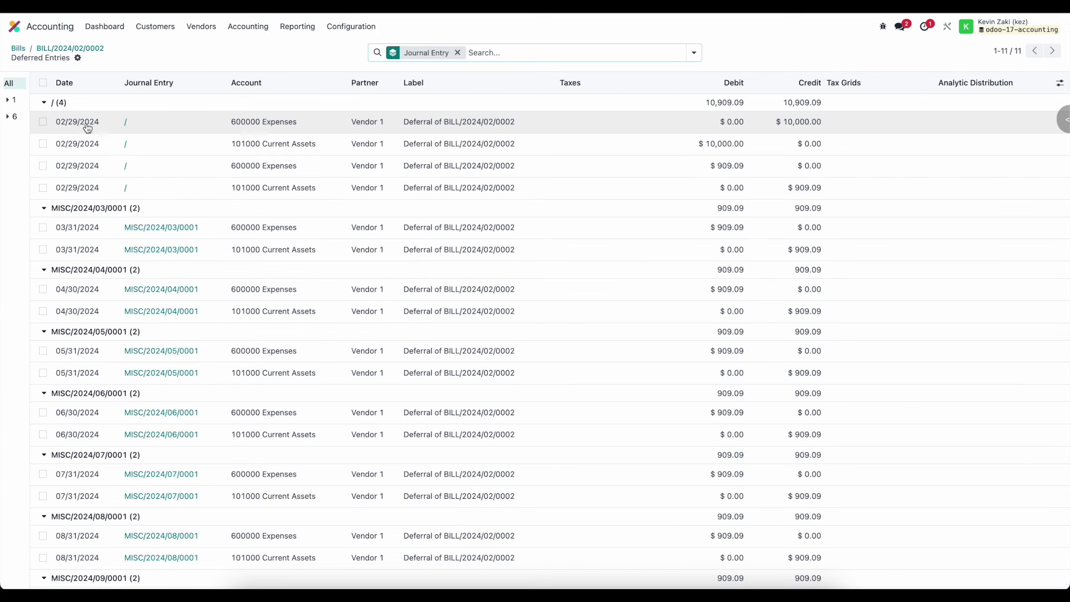
click(164, 226)
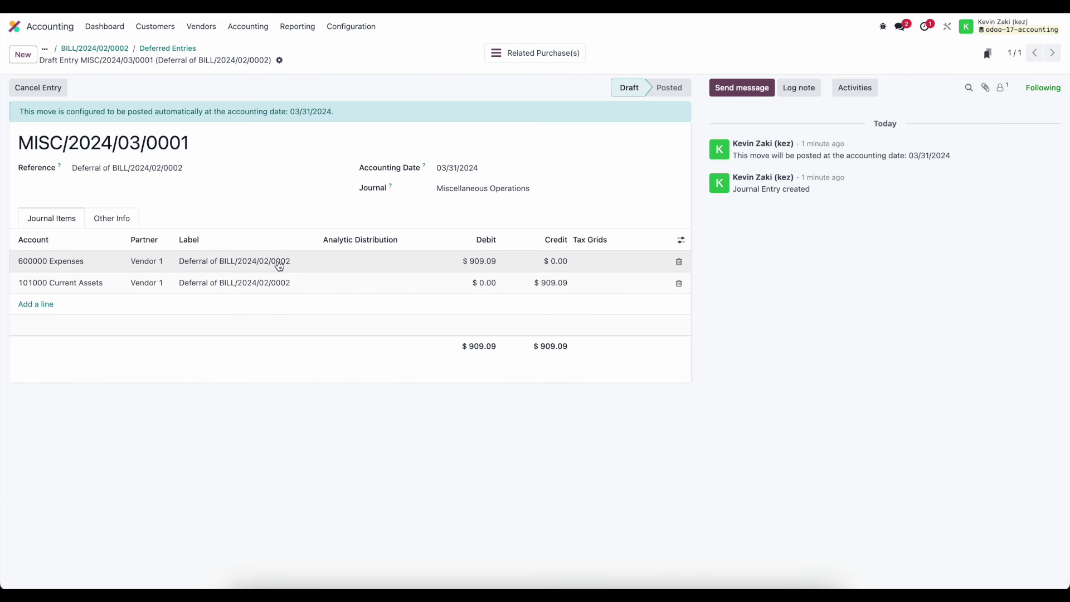
drag(32, 113, 357, 119)
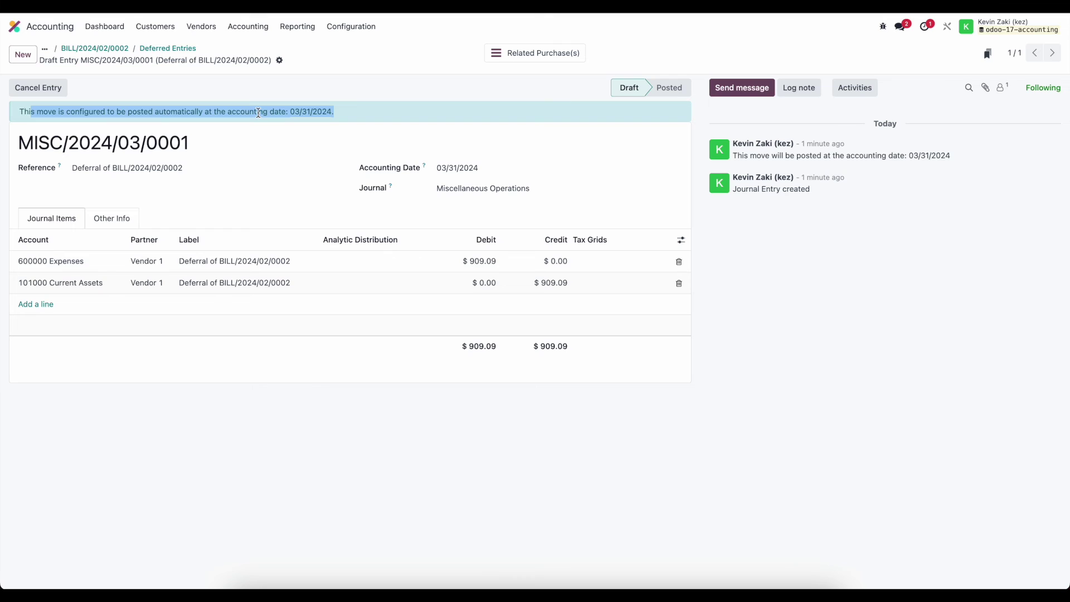
click(111, 216)
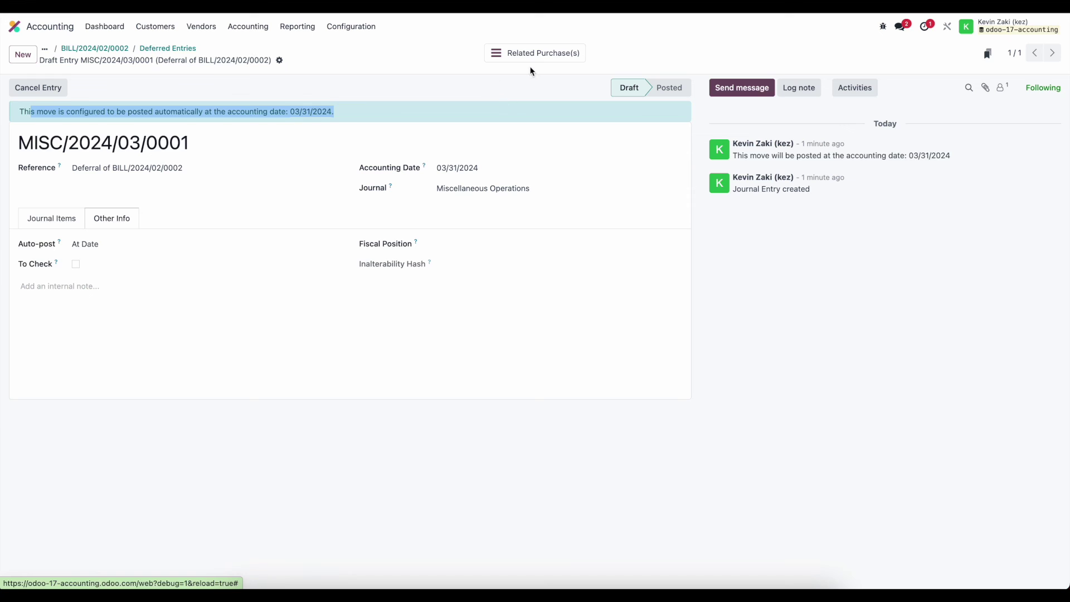
click(148, 49)
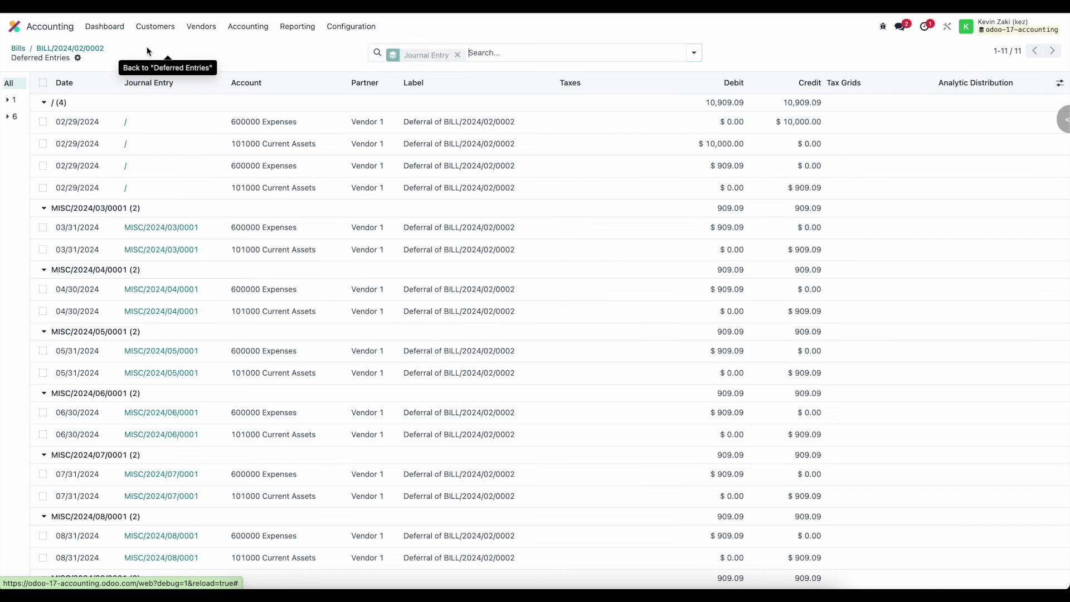
Step: Go back to bill BILL/2024/02/0002 and view its Insurance line dated 02/01/2024–12/31/2024
click(72, 49)
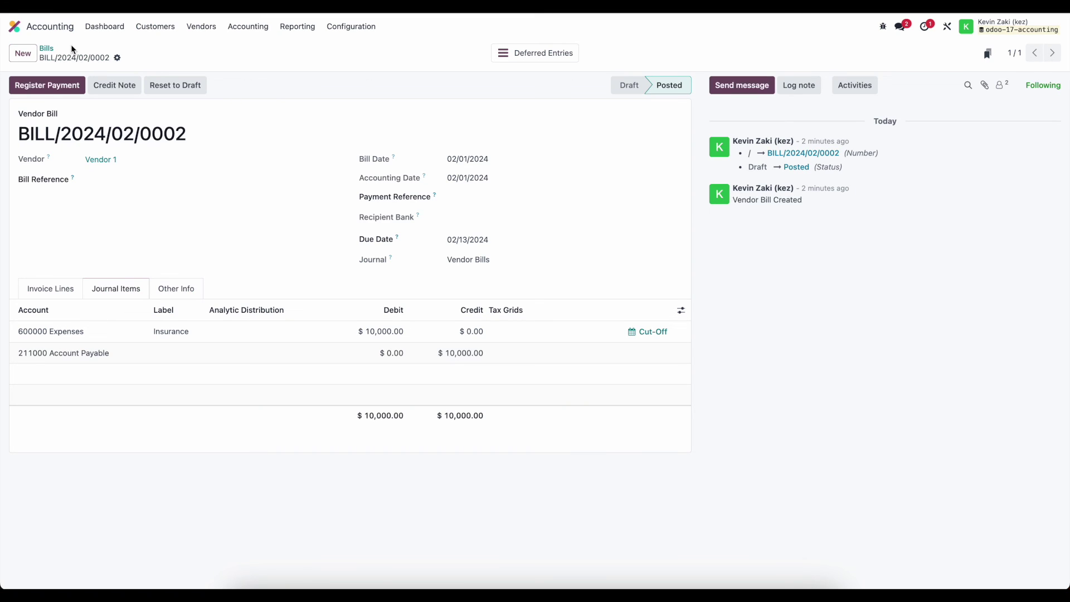
click(60, 290)
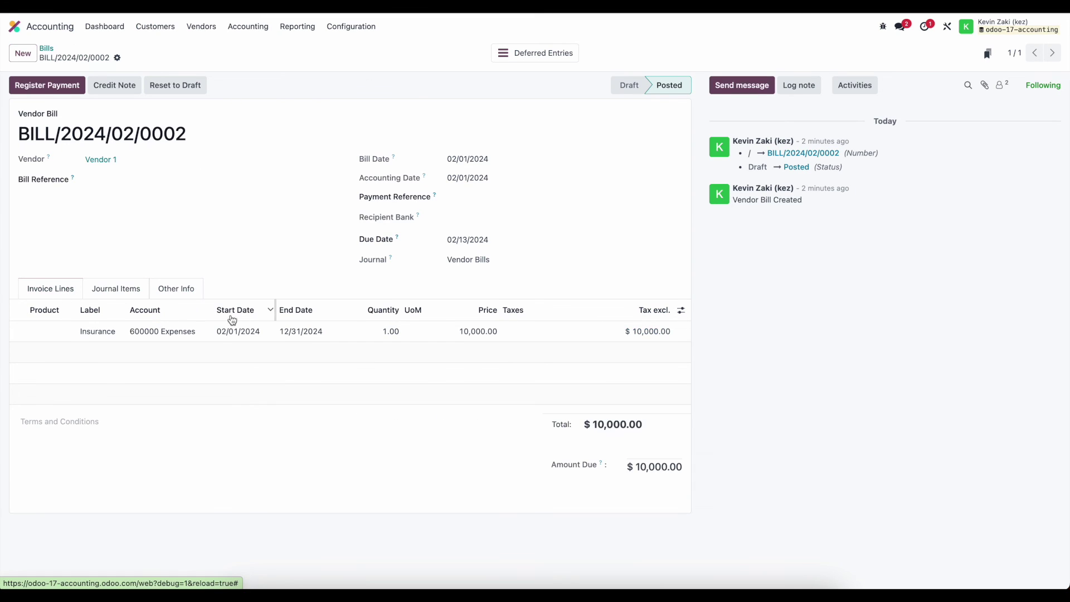